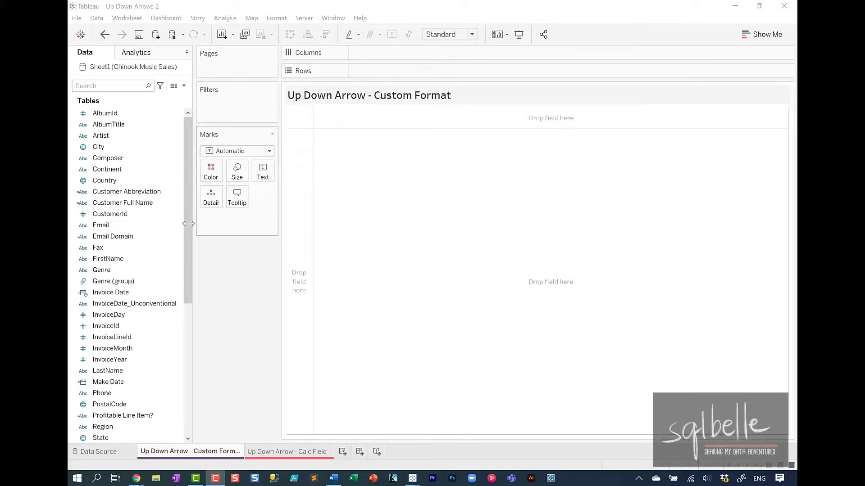
- Build a table with Continent on rows, Invoice Date years on columns, and summed Profit values
{"action": "left_click_drag", "start_coordinate": [107, 169], "coordinate": [428, 72]}
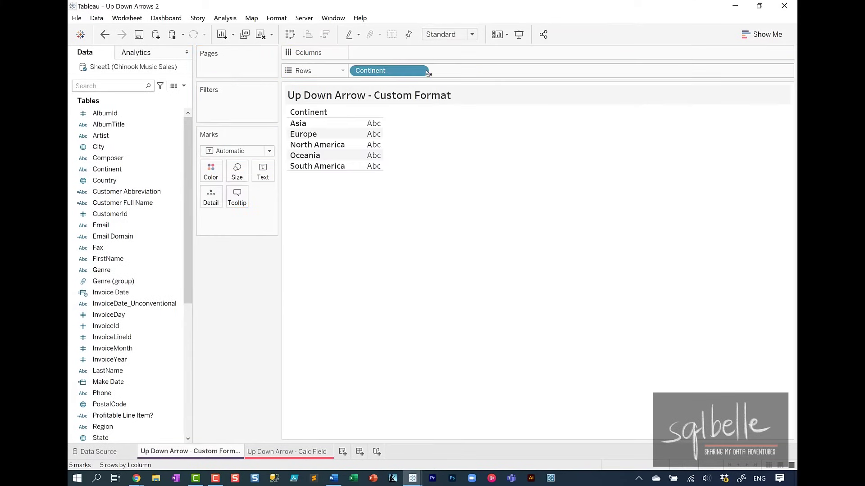
{"action": "left_click_drag", "start_coordinate": [109, 293], "coordinate": [440, 52]}
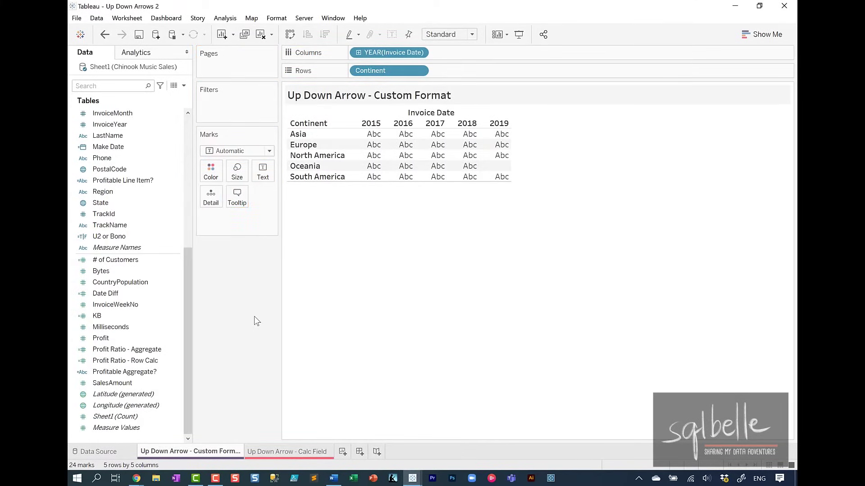
{"action": "left_click", "coordinate": [112, 338]}
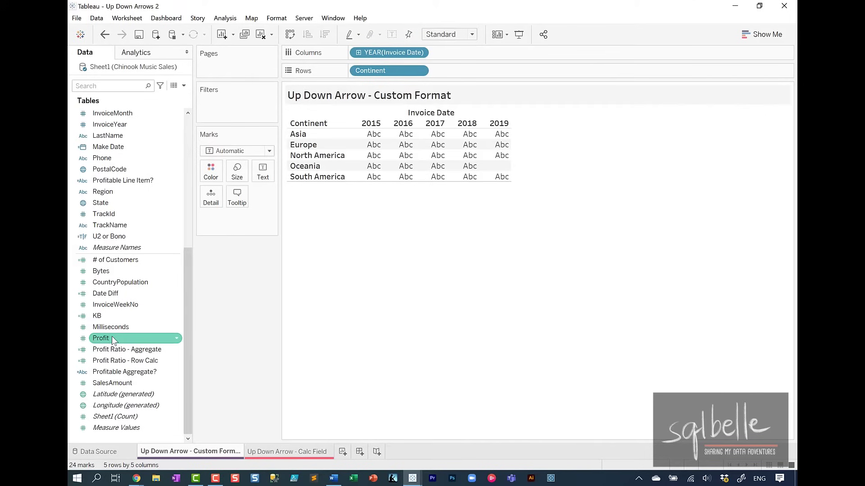
{"action": "double_click", "coordinate": [112, 338]}
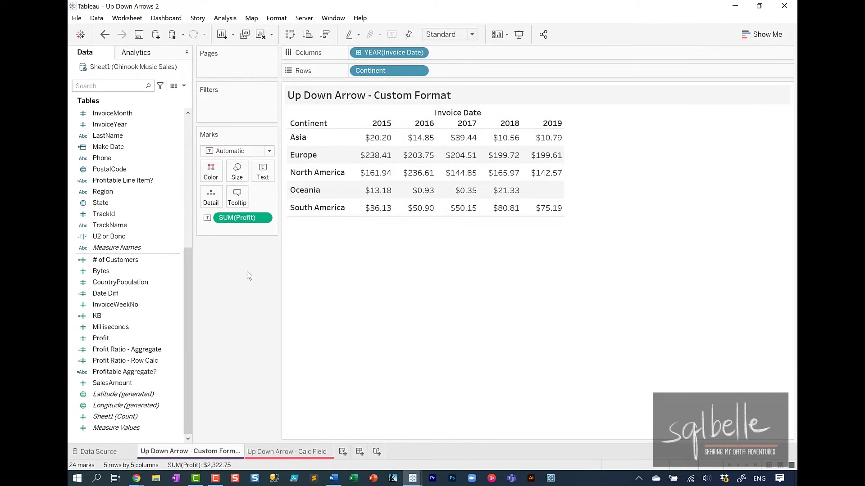
- Apply the Percent Difference quick table calculation to SUM(Profit)
{"action": "left_click", "coordinate": [263, 218]}
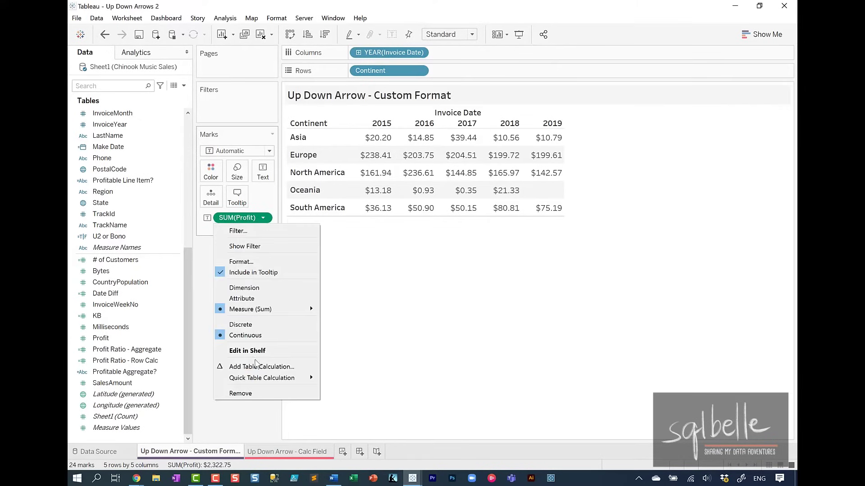
{"action": "mouse_move", "coordinate": [270, 382]}
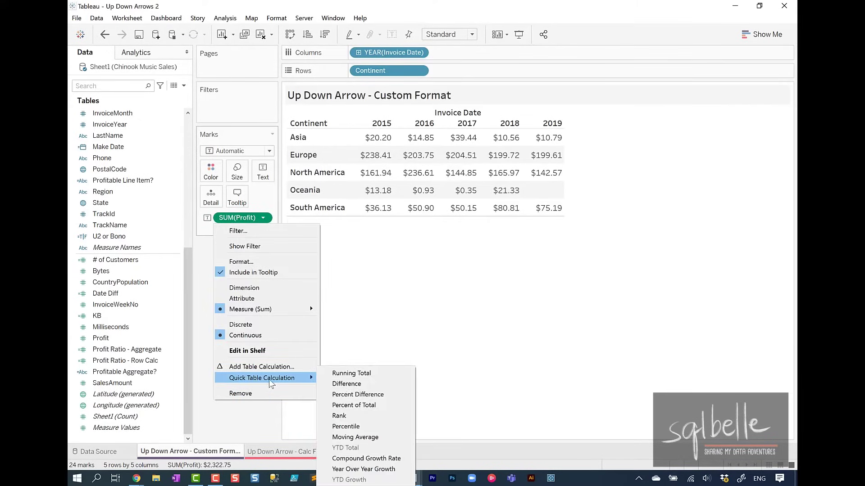
{"action": "left_click", "coordinate": [353, 395]}
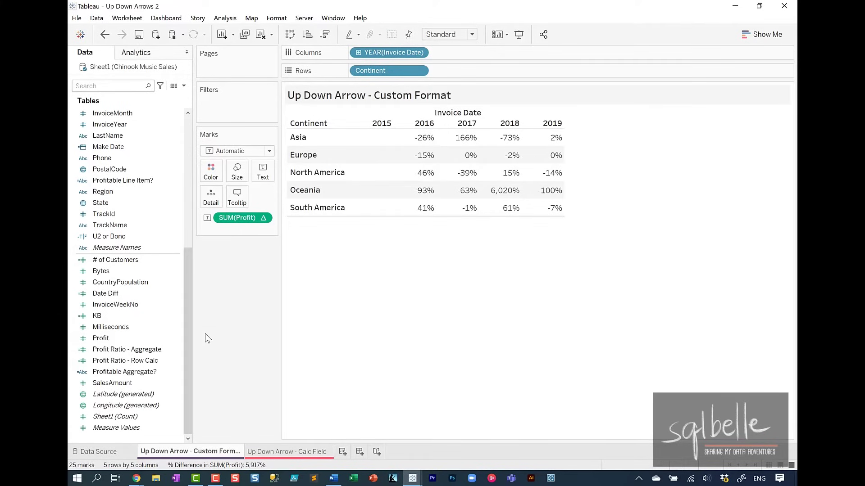
- Format the profit differences as Percentage with 1 decimal place, then switch to Custom (0.0%)
{"action": "left_click", "coordinate": [263, 217]}
{"action": "left_click", "coordinate": [243, 261]}
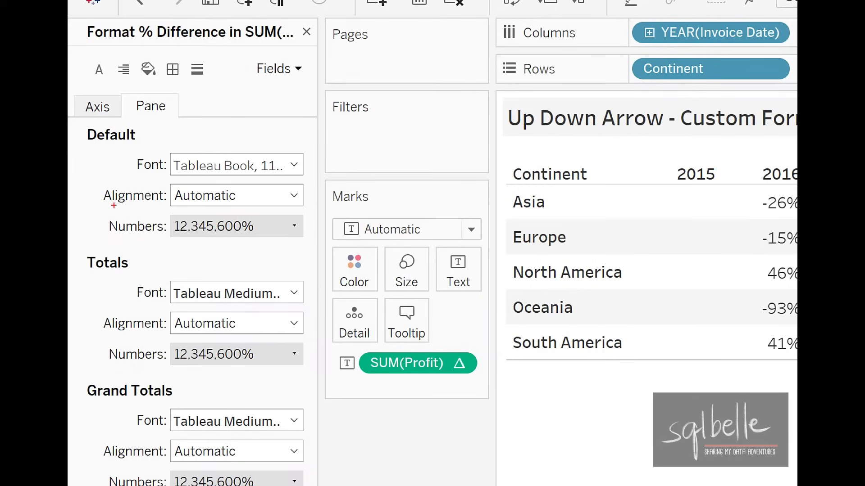
{"action": "mouse_move", "coordinate": [110, 207]}
{"action": "left_mouse_down"}
{"action": "mouse_move", "coordinate": [116, 222]}
{"action": "mouse_move", "coordinate": [314, 247]}
{"action": "left_mouse_up"}
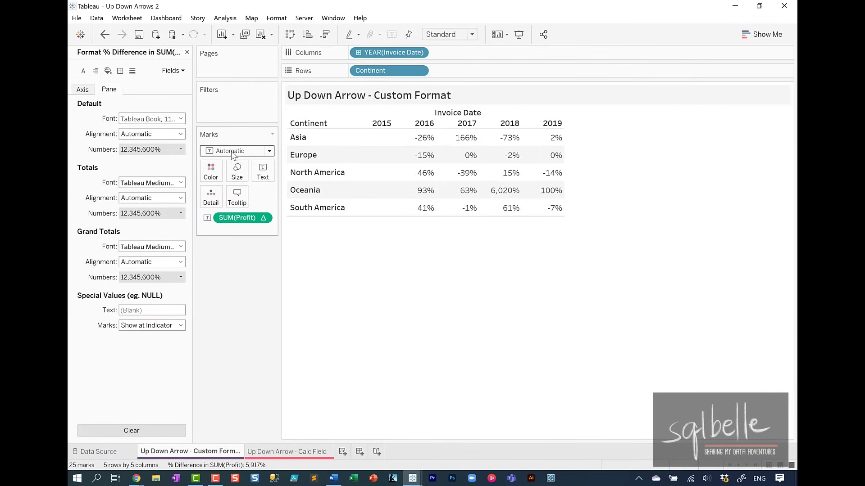
{"action": "left_click", "coordinate": [293, 228]}
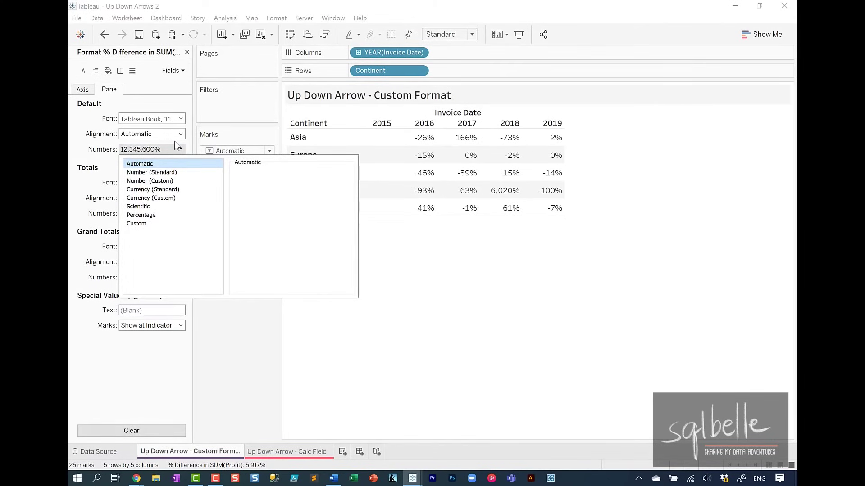
{"action": "left_click", "coordinate": [156, 216]}
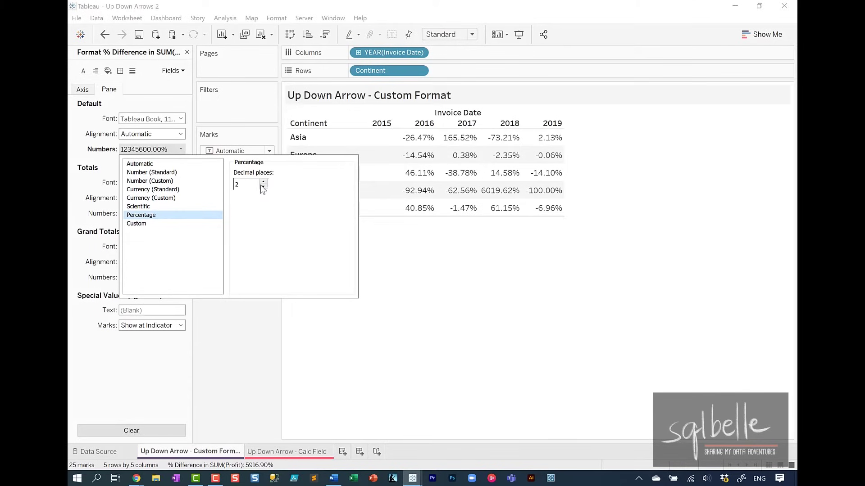
{"action": "left_click", "coordinate": [264, 187]}
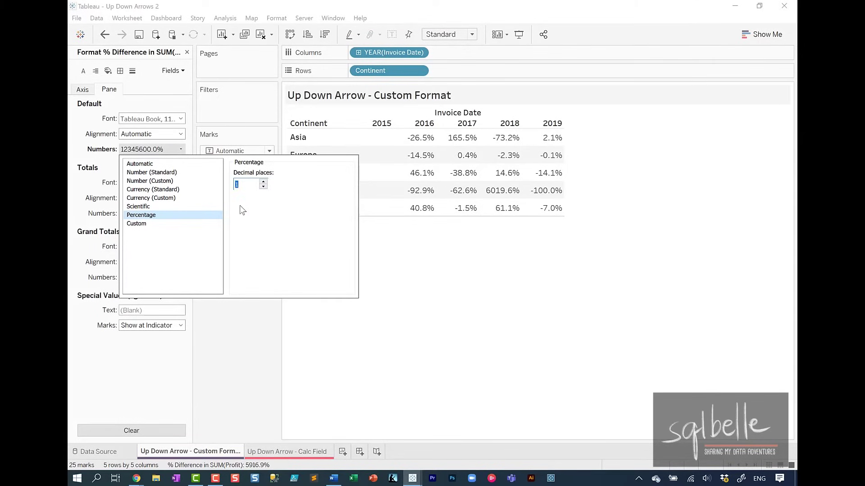
{"action": "left_click", "coordinate": [135, 226]}
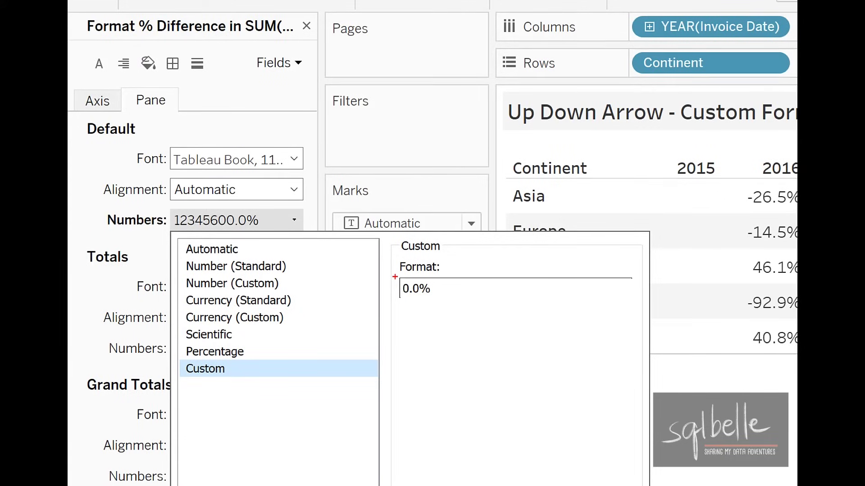
{"action": "mouse_move", "coordinate": [414, 311]}
{"action": "left_mouse_down"}
{"action": "mouse_move", "coordinate": [412, 333]}
{"action": "mouse_move", "coordinate": [419, 318]}
{"action": "mouse_move", "coordinate": [449, 332]}
{"action": "mouse_move", "coordinate": [463, 316]}
{"action": "mouse_move", "coordinate": [494, 314]}
{"action": "mouse_move", "coordinate": [484, 333]}
{"action": "mouse_move", "coordinate": [499, 328]}
{"action": "mouse_move", "coordinate": [492, 321]}
{"action": "left_mouse_up"}
{"action": "left_click", "coordinate": [441, 329]}
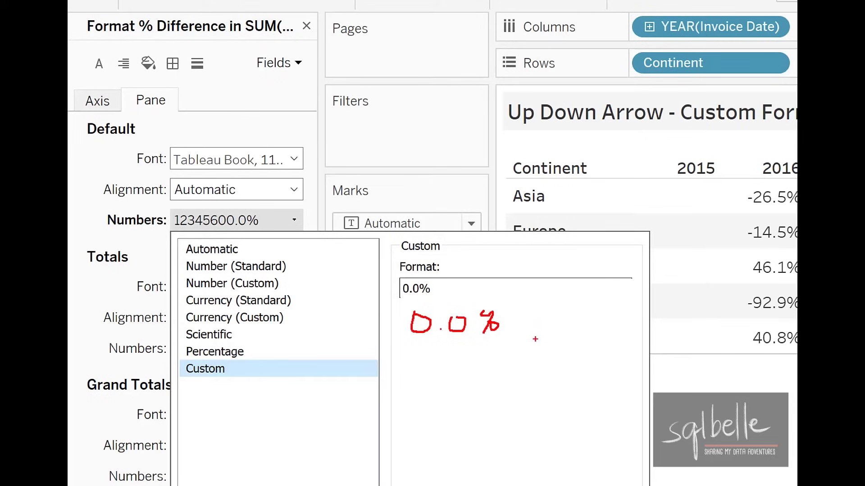
{"action": "left_click", "coordinate": [521, 317]}
{"action": "mouse_move", "coordinate": [525, 325]}
{"action": "left_mouse_down"}
{"action": "mouse_move", "coordinate": [520, 342]}
{"action": "mouse_move", "coordinate": [596, 334]}
{"action": "left_mouse_up"}
{"action": "left_click_drag", "start_coordinate": [512, 265], "coordinate": [512, 307]}
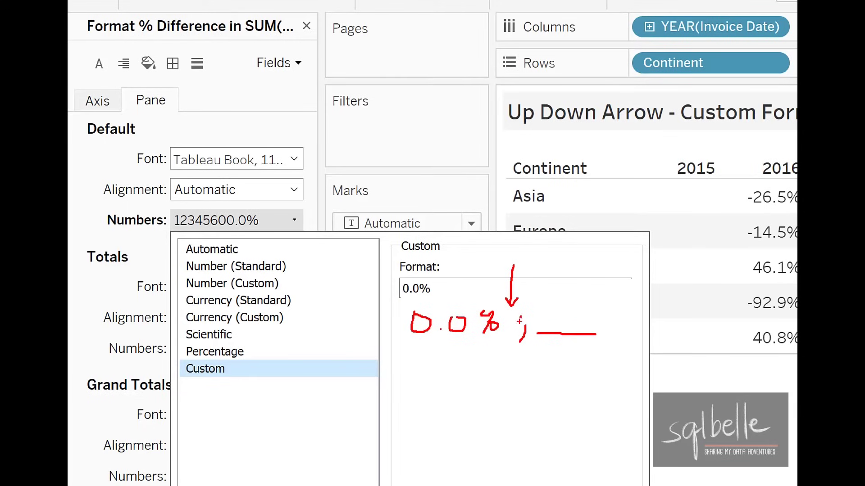
{"action": "mouse_move", "coordinate": [608, 268]}
{"action": "left_mouse_down"}
{"action": "mouse_move", "coordinate": [612, 299]}
{"action": "mouse_move", "coordinate": [618, 292]}
{"action": "left_mouse_up"}
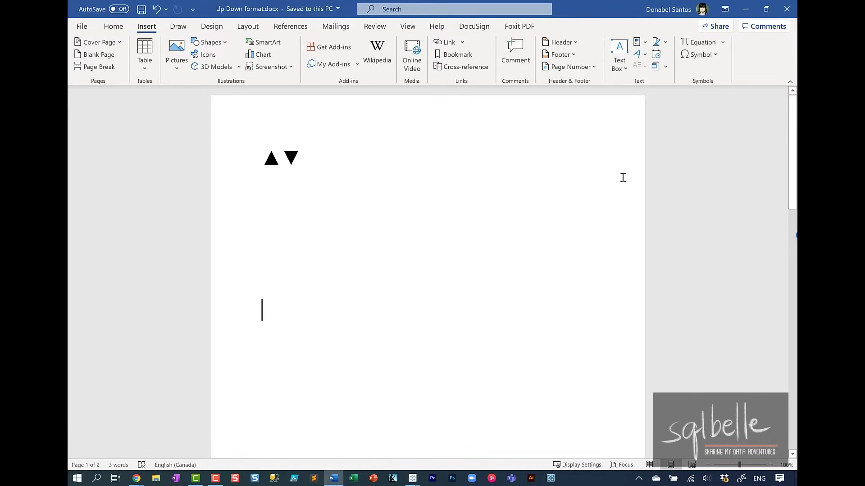
- Insert the ▲ and ▼ triangle symbols into the Word document and select the ▲
{"action": "left_click", "coordinate": [288, 246]}
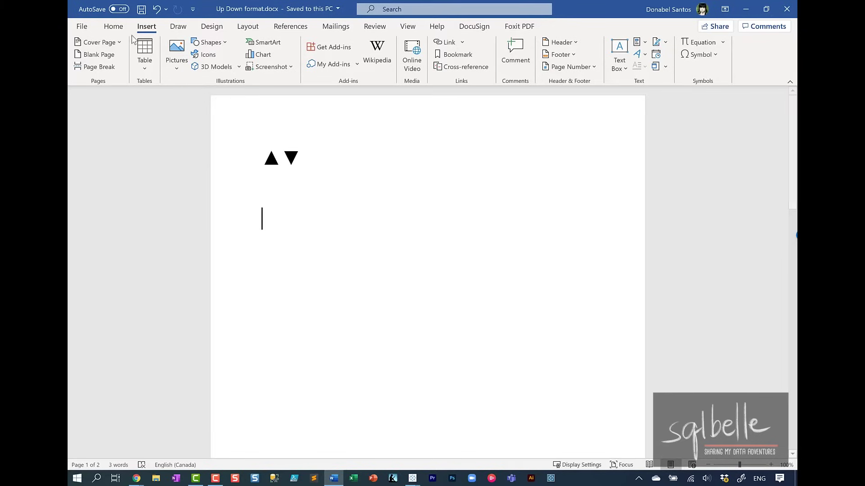
{"action": "left_click", "coordinate": [701, 54]}
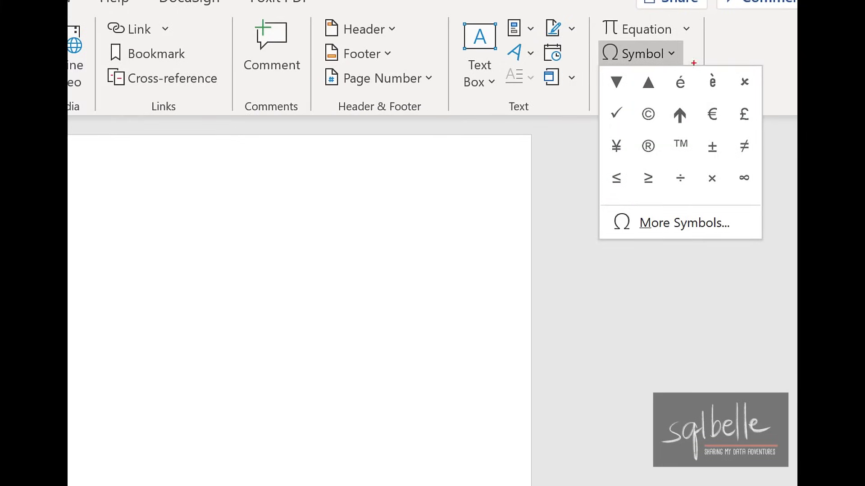
{"action": "left_click_drag", "start_coordinate": [604, 68], "coordinate": [660, 96]}
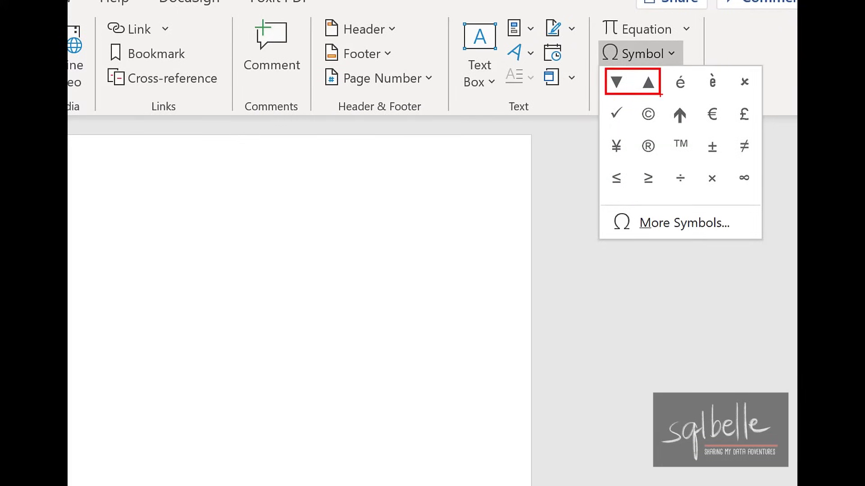
{"action": "left_click_drag", "start_coordinate": [610, 206], "coordinate": [742, 234]}
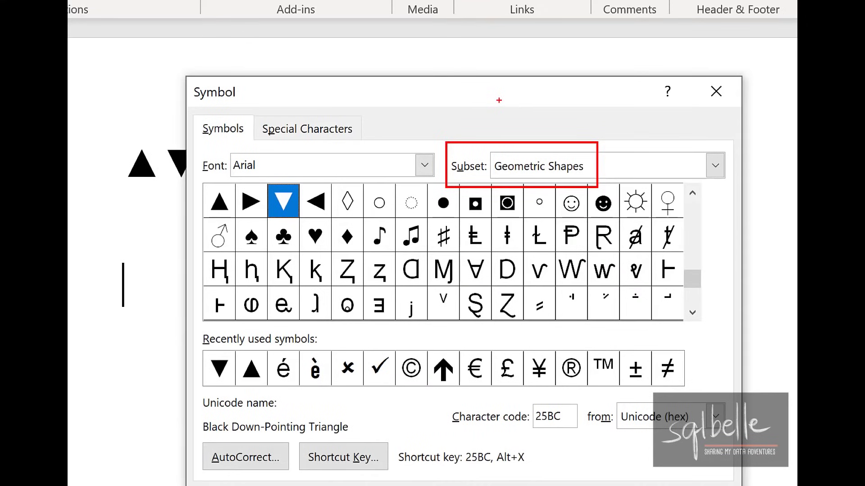
{"action": "mouse_move", "coordinate": [200, 179]}
{"action": "left_mouse_down"}
{"action": "mouse_move", "coordinate": [287, 219]}
{"action": "mouse_move", "coordinate": [341, 229]}
{"action": "mouse_move", "coordinate": [334, 228]}
{"action": "left_mouse_up"}
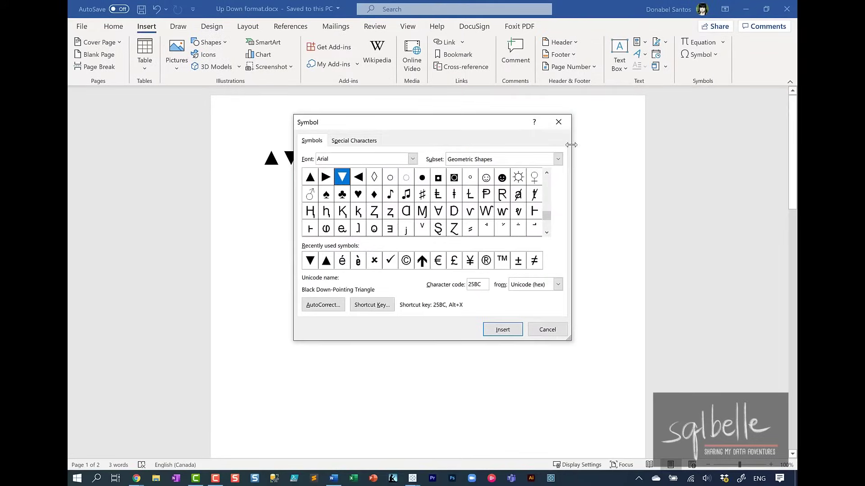
{"action": "left_click", "coordinate": [555, 328]}
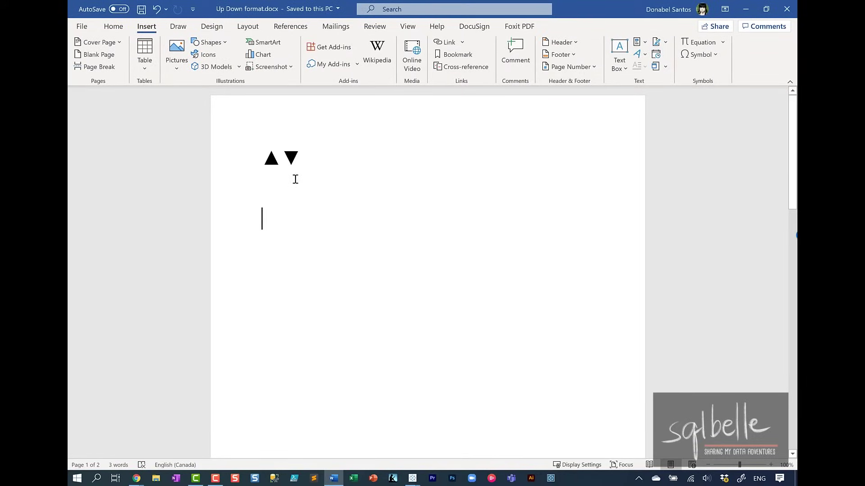
{"action": "left_click_drag", "start_coordinate": [282, 162], "coordinate": [251, 162]}
{"action": "key", "text": "ctrl+c"}
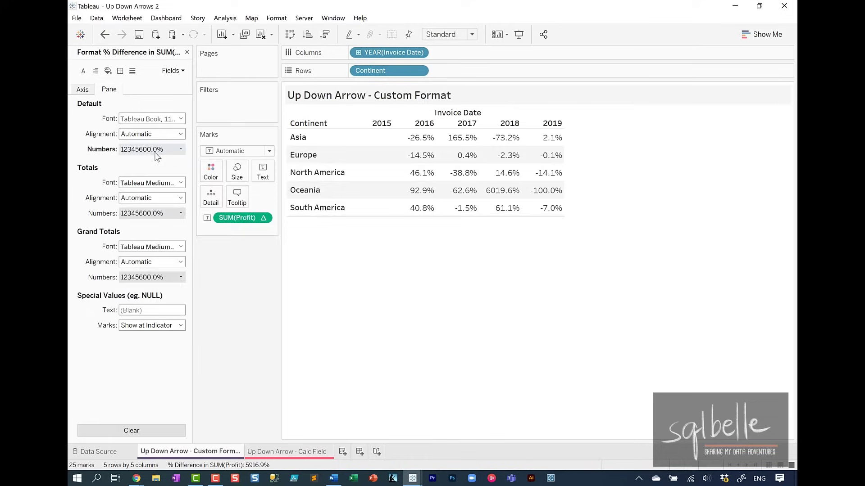
- Set the custom number format to 0.0%▲;0.0%▼ so increases show ▲ and decreases ▼
{"action": "left_click", "coordinate": [181, 149]}
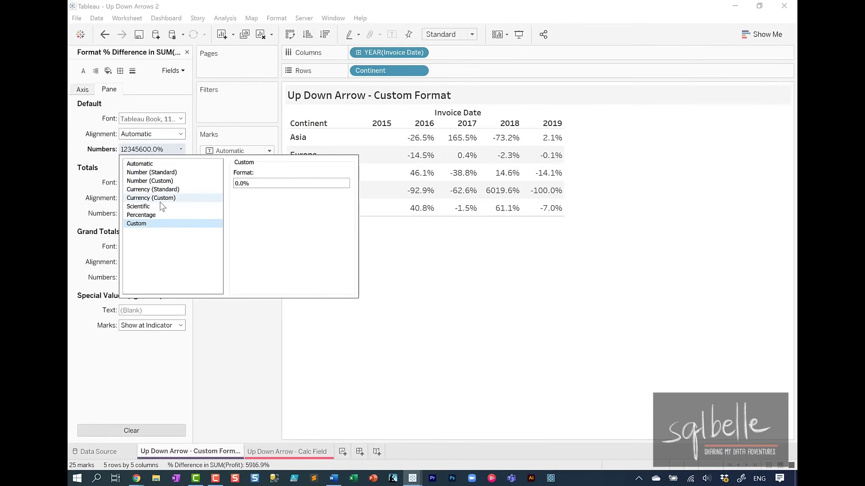
{"action": "left_click", "coordinate": [260, 185]}
{"action": "key", "text": "ctrl+v"}
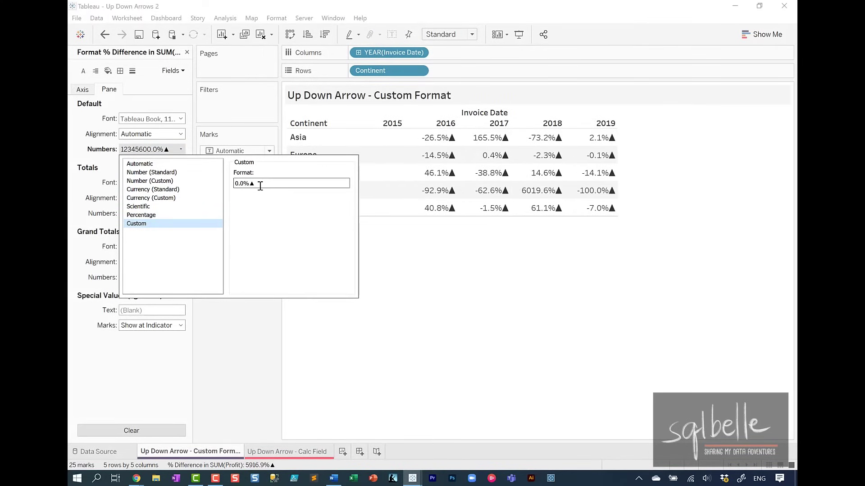
{"action": "key", "text": "ctrl+a"}
{"action": "key", "text": "ctrl+c"}
{"action": "key", "text": "End"}
{"action": "type", "text": ";"}
{"action": "key", "text": "ctrl+v"}
{"action": "key", "text": "BackSpace"}
{"action": "type", "text": "▼"}
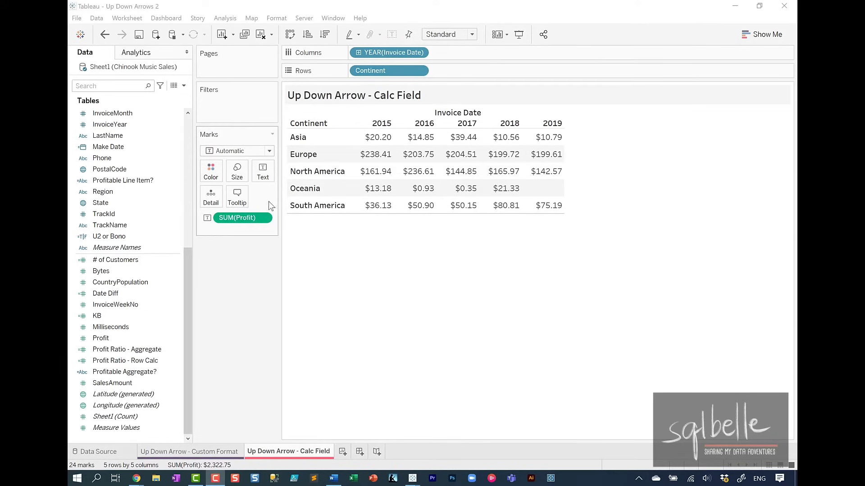
- Show SUM(Profit) as Percent Difference using the quick table calculation
{"action": "left_click", "coordinate": [265, 218]}
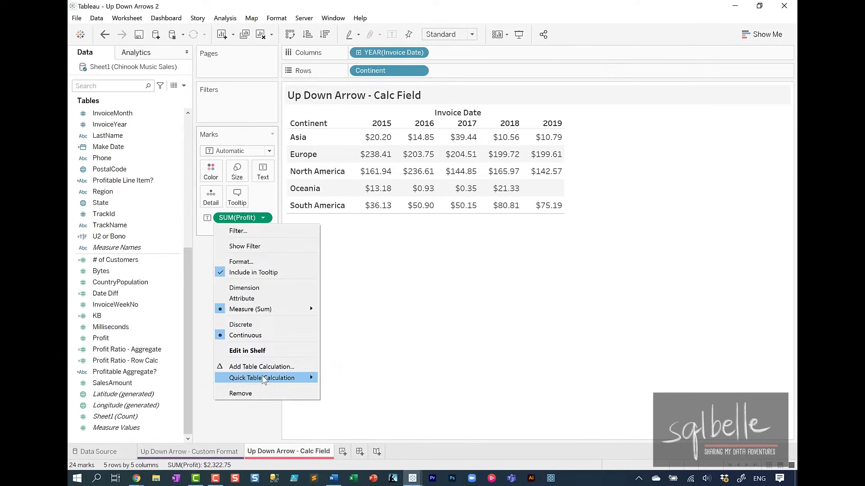
{"action": "mouse_move", "coordinate": [272, 379]}
{"action": "left_click", "coordinate": [357, 394]}
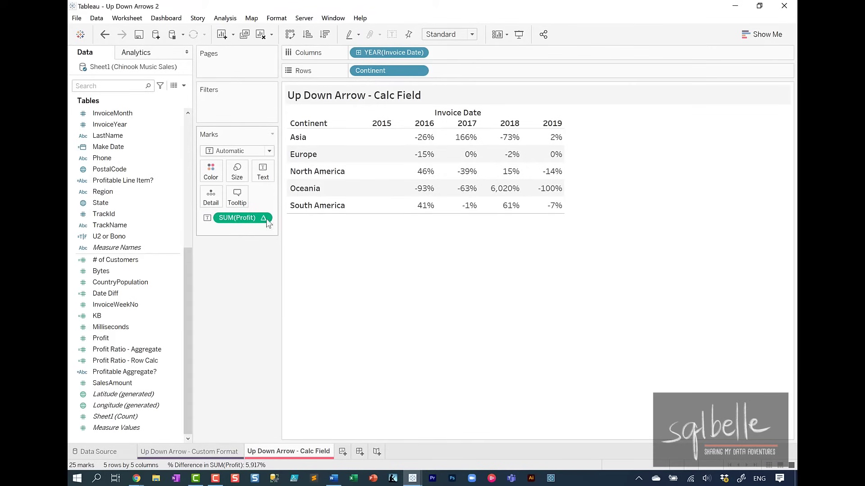
- Save the percent difference calculation as a Data pane field named % Difference
{"action": "left_click_drag", "start_coordinate": [240, 217], "coordinate": [164, 307]}
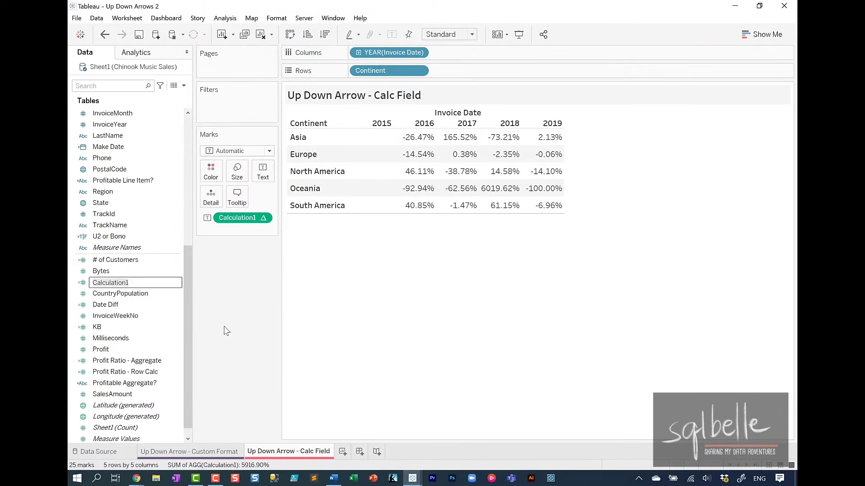
{"action": "type", "text": "% Difference"}
{"action": "key", "text": "Return"}
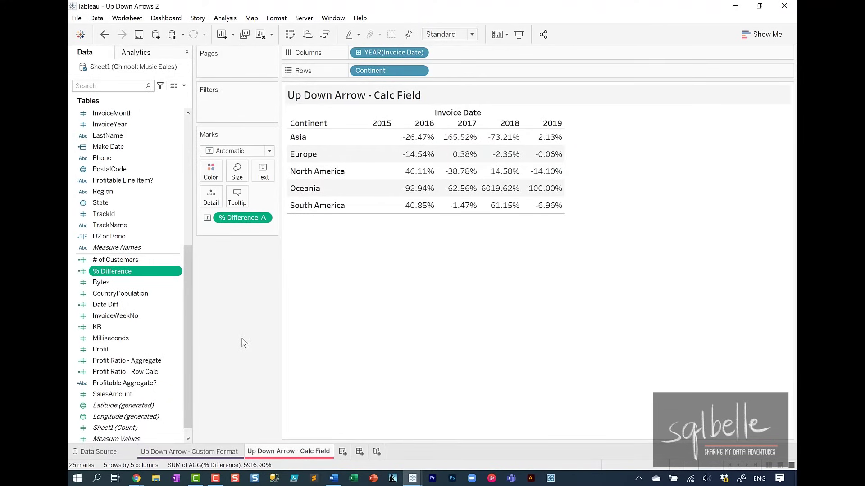
- Create a new calculated field named Positive % Diff
{"action": "left_click", "coordinate": [183, 86]}
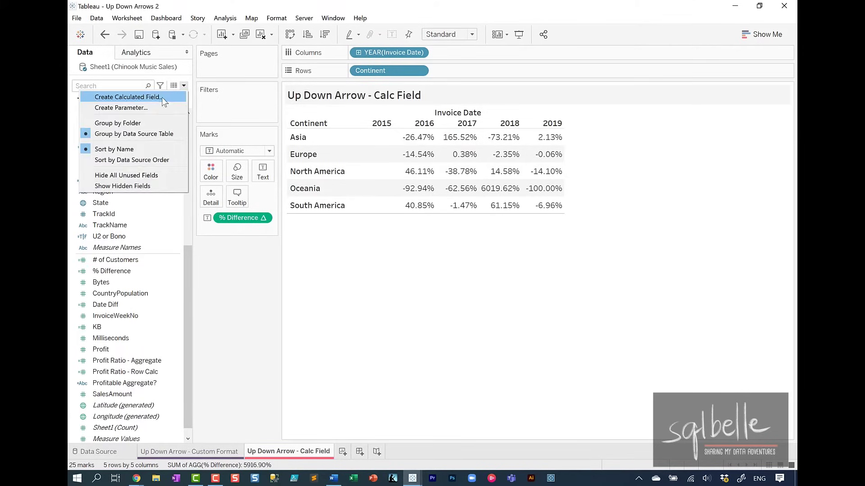
{"action": "left_click", "coordinate": [131, 95]}
{"action": "key", "text": "ctrl+a"}
{"action": "key", "text": "BackSpace"}
{"action": "type", "text": "Positive "}
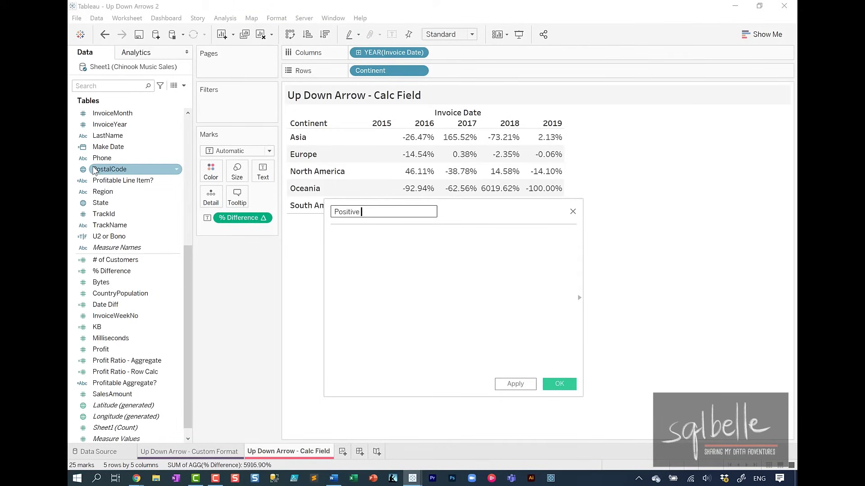
{"action": "type", "text": "% Diff"}
- Begin the formula with IF [% Difference] > 0 THEN
{"action": "left_click", "coordinate": [396, 282]}
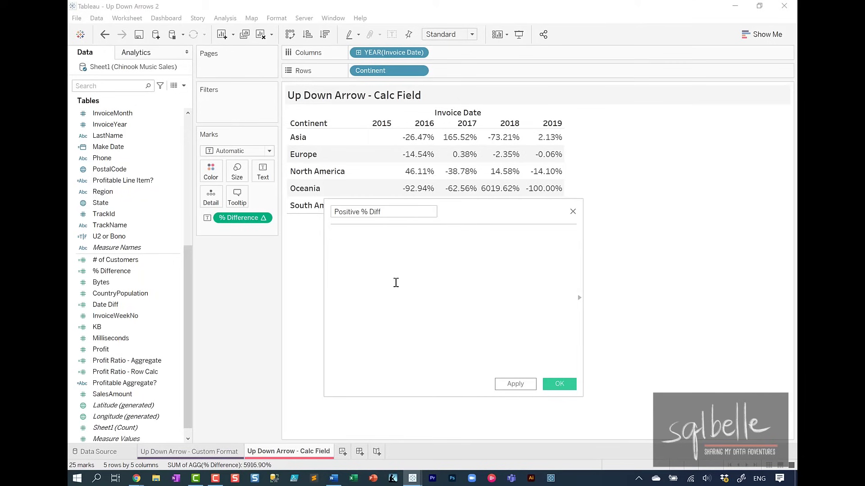
{"action": "type", "text": "IF"}
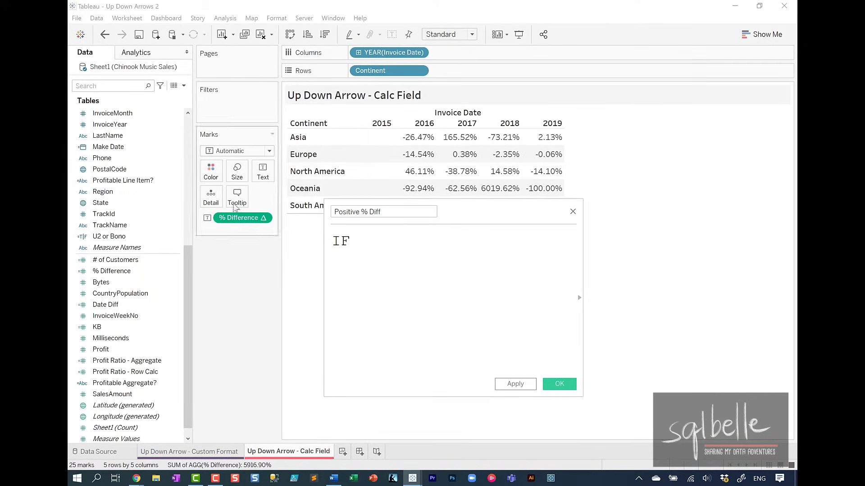
{"action": "left_click_drag", "start_coordinate": [131, 271], "coordinate": [401, 266]}
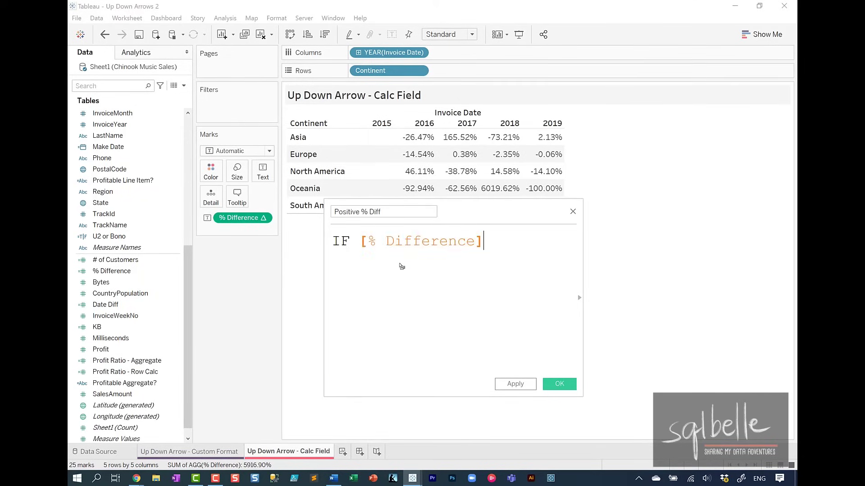
{"action": "type", "text": "> 0"}
{"action": "key", "text": "Return"}
{"action": "type", "text": "THEN"}
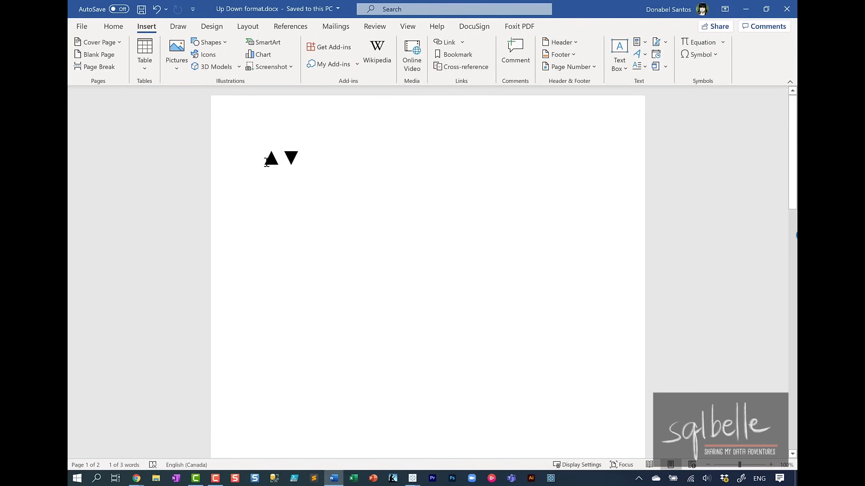
- Finish the formula with "▲" END, select it for reuse, and save the calculation
{"action": "double_click", "coordinate": [270, 158]}
{"action": "key", "text": "ctrl+c"}
{"action": "type", "text": "\""}
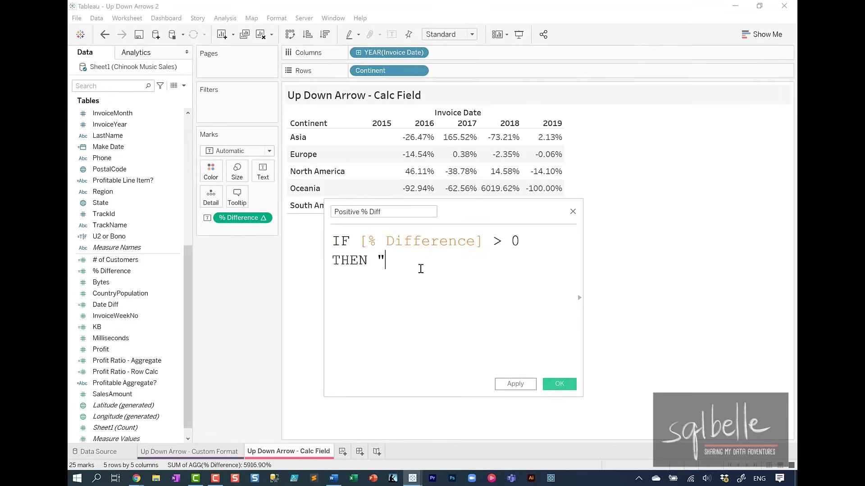
{"action": "key", "text": "ctrl+v"}
{"action": "type", "text": "\""}
{"action": "key", "text": "Return"}
{"action": "type", "text": "D"}
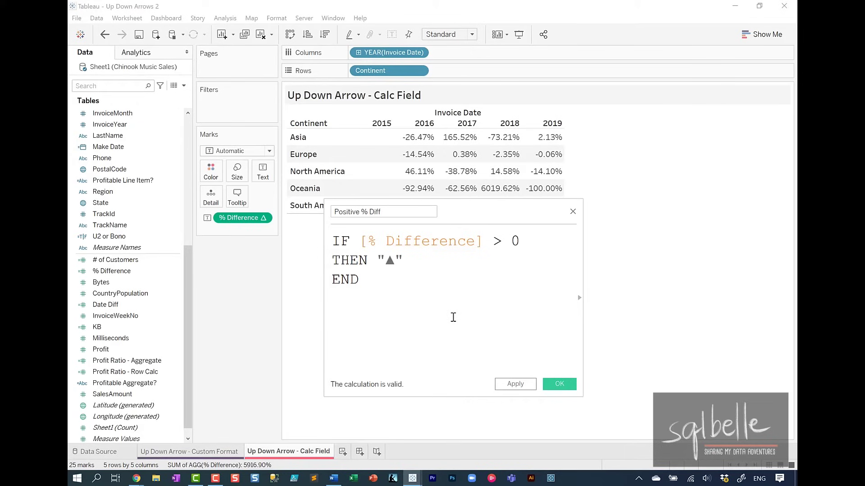
{"action": "key", "text": "ctrl+a"}
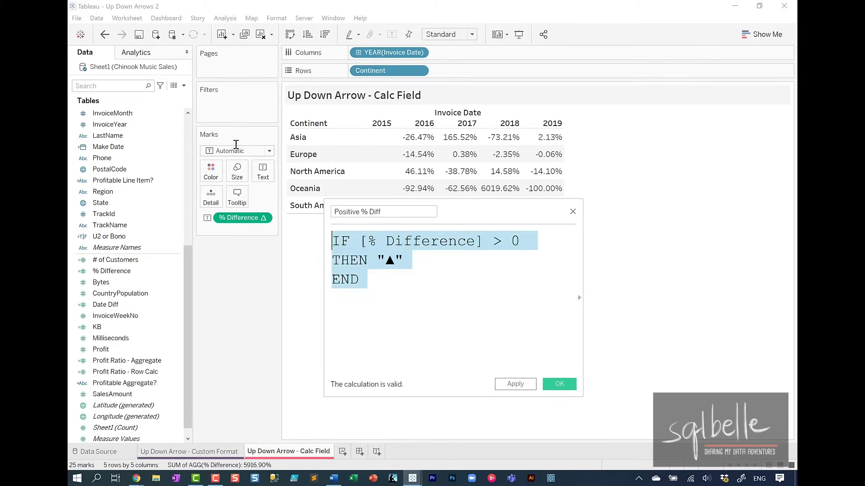
{"action": "left_click", "coordinate": [559, 383]}
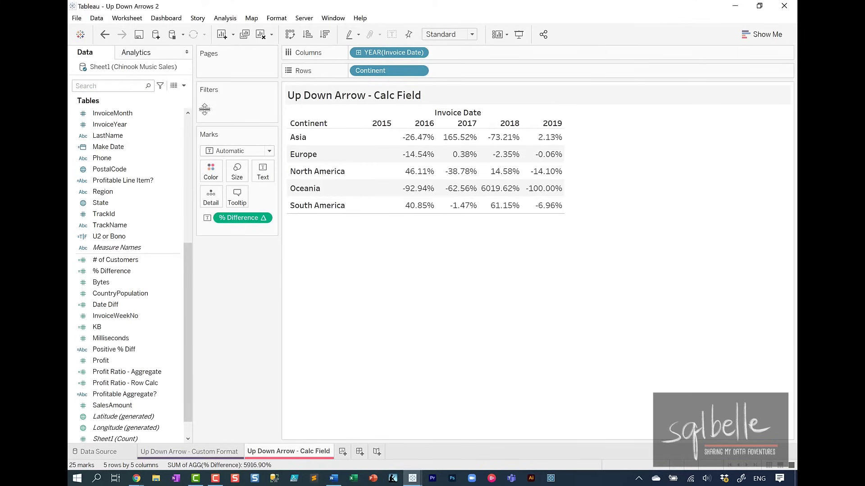
- Create Negative % Diff with formula IF [% Difference] < 0 THEN "▼" END and save it
{"action": "type", "text": "Negative %"}
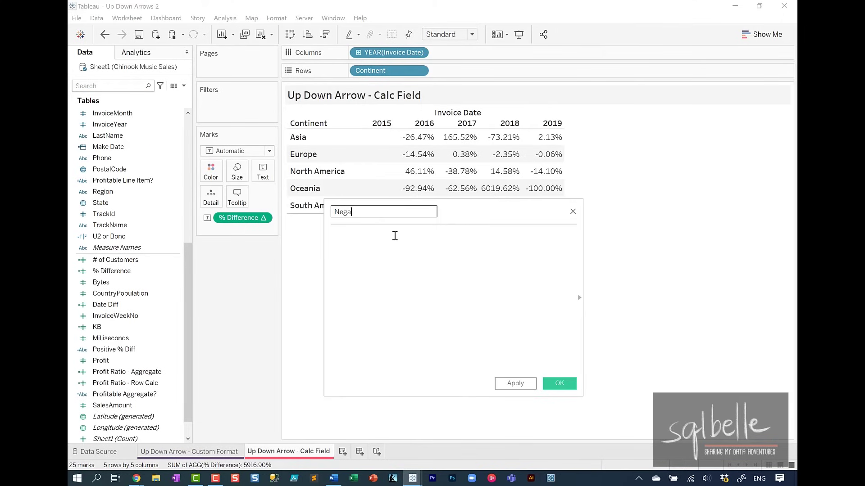
{"action": "type", "text": " Diff"}
{"action": "left_click", "coordinate": [394, 235]}
{"action": "key", "text": "ctrl+v"}
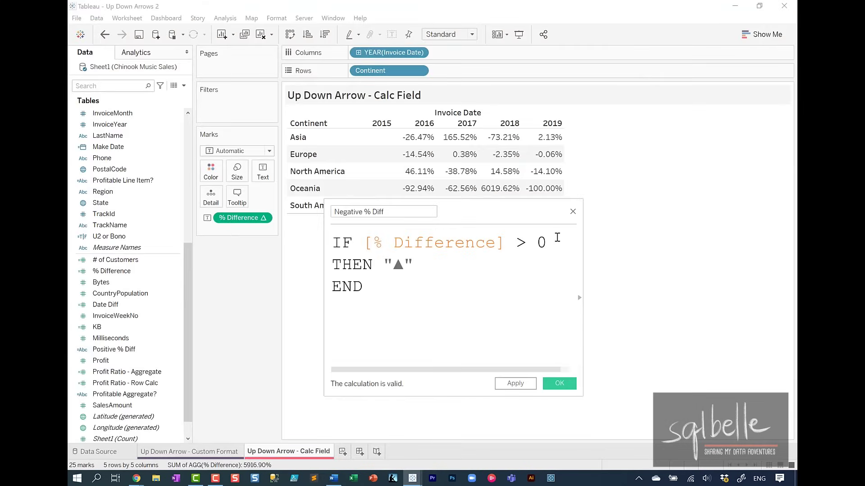
{"action": "key", "text": "BackSpace"}
{"action": "type", "text": "<"}
{"action": "left_click", "coordinate": [409, 263]}
{"action": "key", "text": "BackSpace"}
{"action": "key", "text": "ctrl+v"}
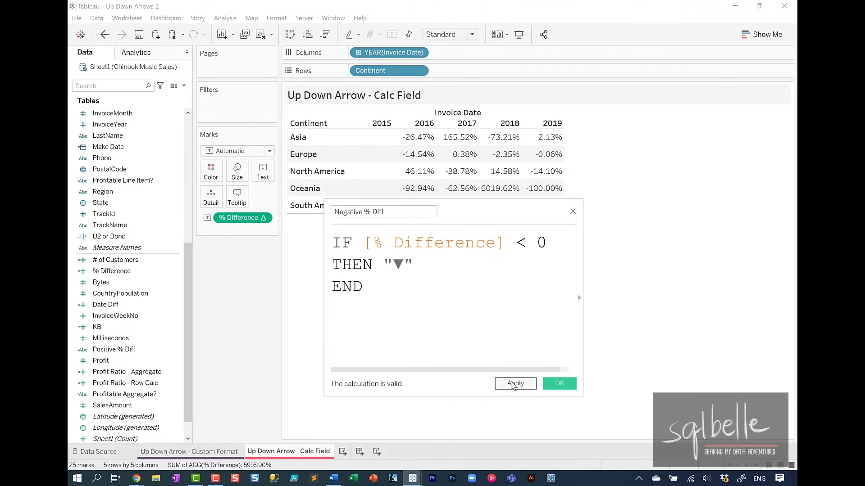
{"action": "left_click", "coordinate": [560, 384]}
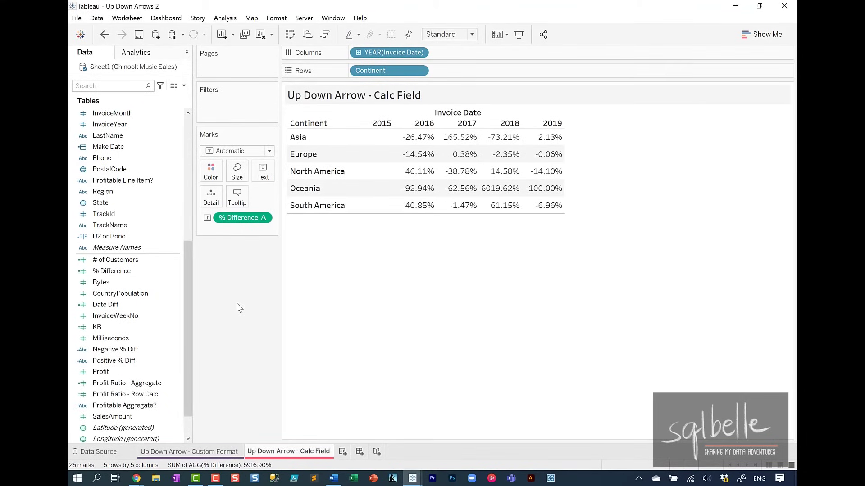
- Put Negative % Diff and Positive % Diff on Text in the Marks card and open the Text settings
{"action": "left_click_drag", "start_coordinate": [133, 351], "coordinate": [262, 173]}
{"action": "left_click_drag", "start_coordinate": [118, 360], "coordinate": [262, 172]}
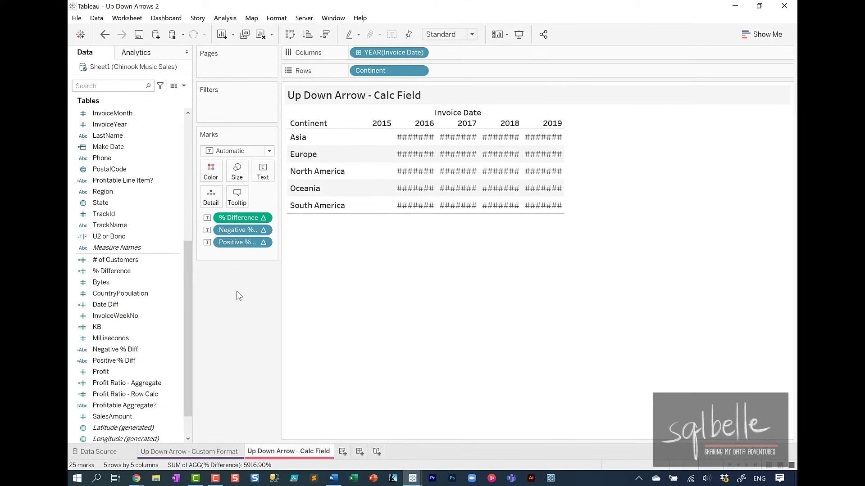
{"action": "left_click", "coordinate": [260, 174]}
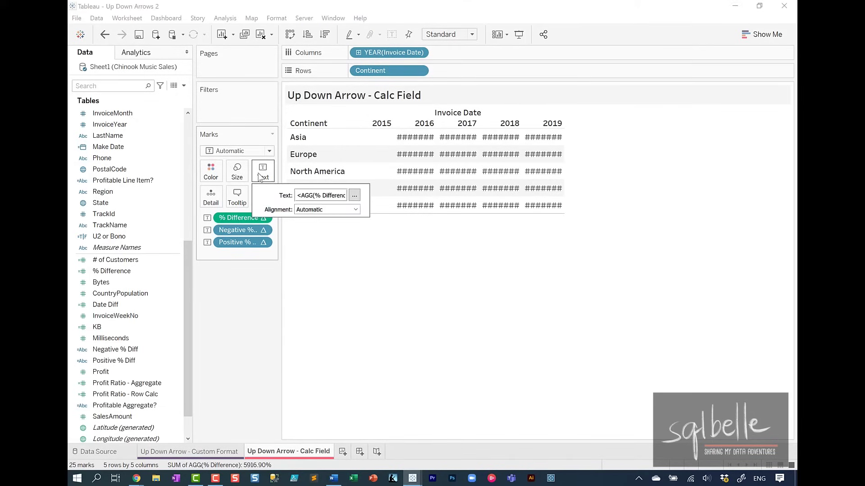
- Merge % Difference, Negative % Diff and Positive % Diff onto one label line and apply it
{"action": "left_click", "coordinate": [355, 197]}
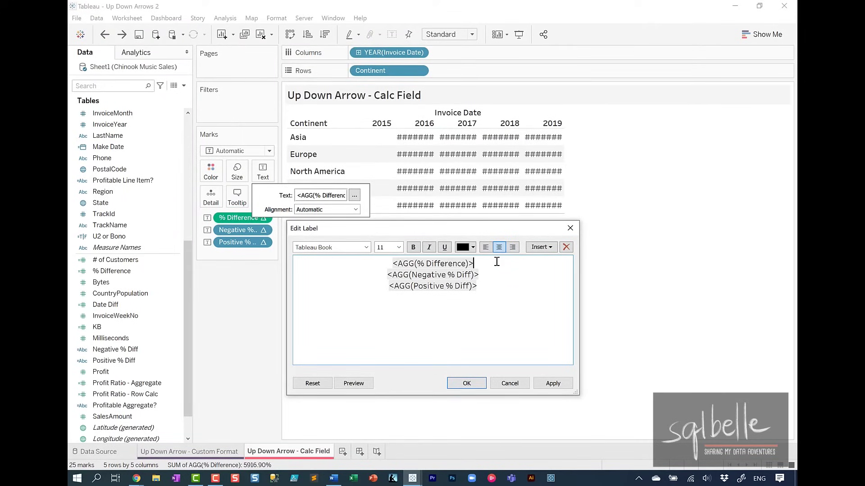
{"action": "key", "text": "Delete"}
{"action": "left_click", "coordinate": [520, 263]}
{"action": "key", "text": "Delete"}
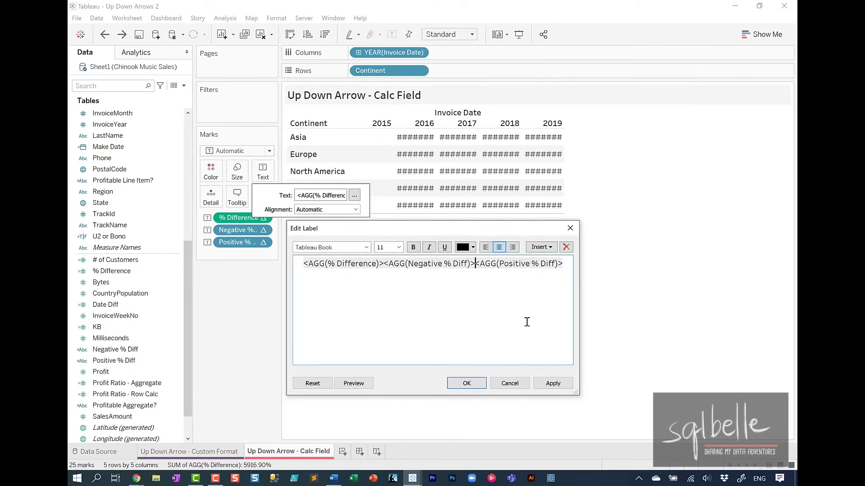
{"action": "left_click", "coordinate": [552, 383]}
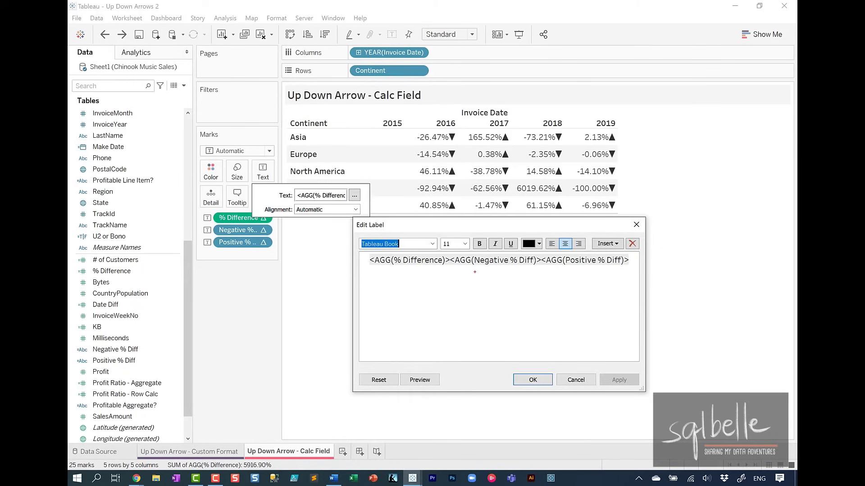
{"action": "left_click_drag", "start_coordinate": [459, 271], "coordinate": [619, 272]}
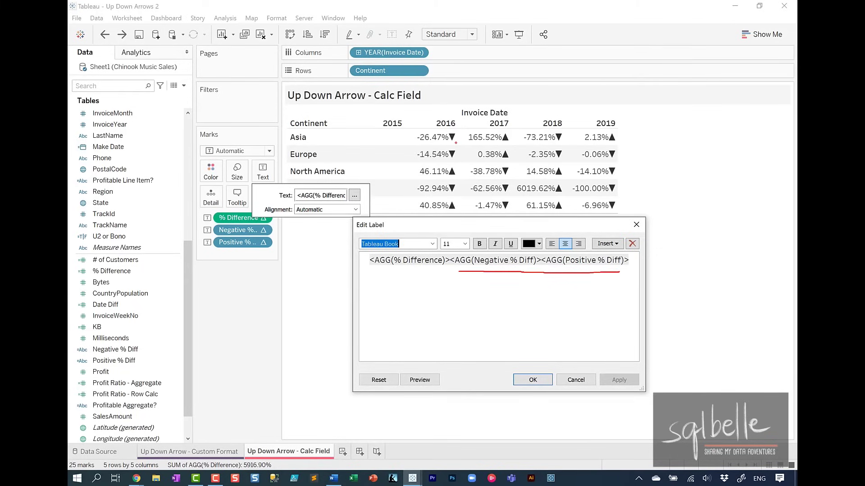
{"action": "left_click_drag", "start_coordinate": [517, 309], "coordinate": [527, 285]}
{"action": "left_click_drag", "start_coordinate": [605, 314], "coordinate": [622, 282]}
{"action": "left_click", "coordinate": [495, 299]}
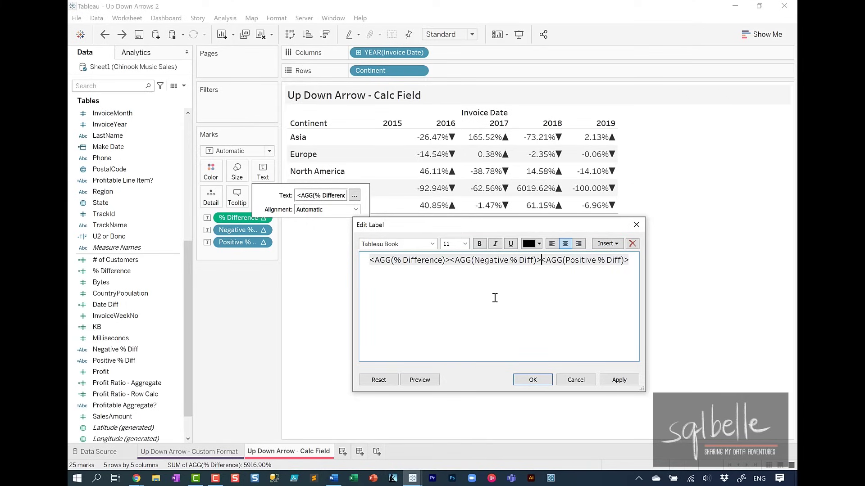
- Make both arrow fields in the label bold
{"action": "left_click_drag", "start_coordinate": [449, 260], "coordinate": [638, 261]}
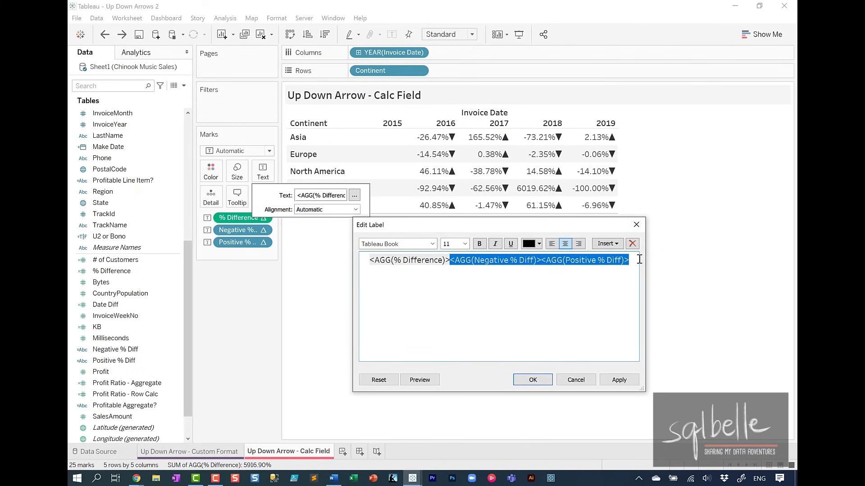
{"action": "left_click", "coordinate": [480, 245]}
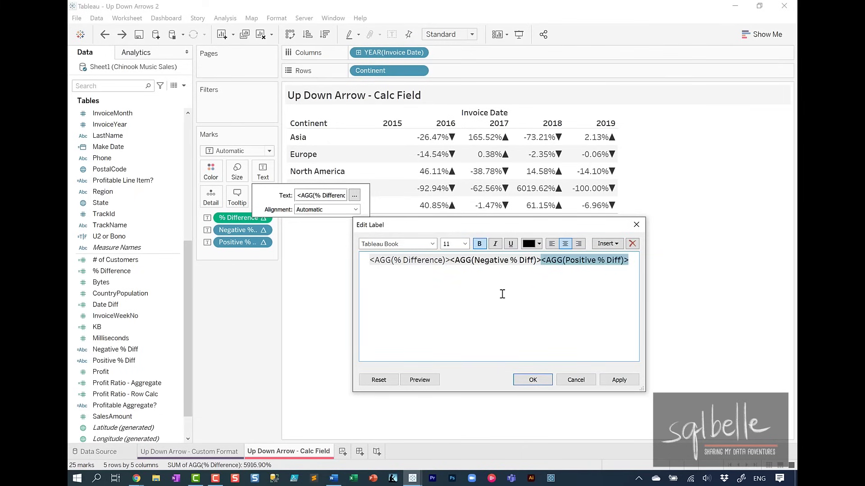
{"action": "left_click", "coordinate": [449, 261]}
- Colour Negative % Diff orange and Positive % Diff blue, then apply and close the label editor
{"action": "left_click_drag", "start_coordinate": [449, 262], "coordinate": [539, 262]}
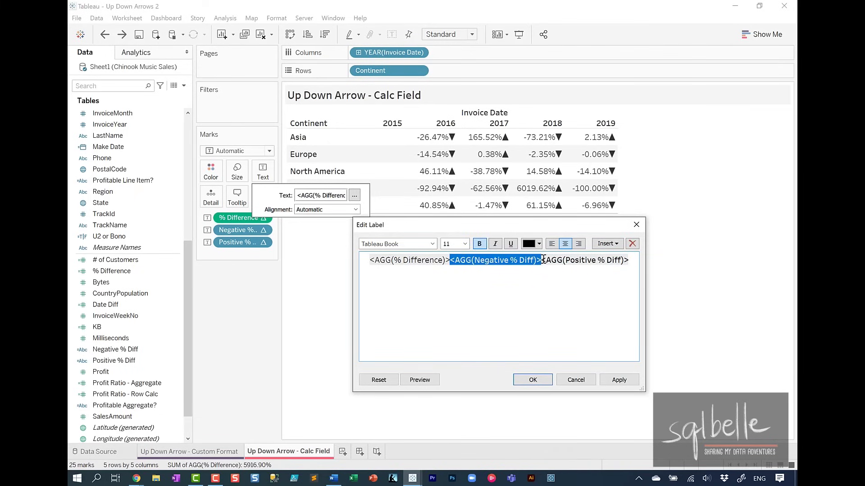
{"action": "left_click", "coordinate": [539, 244]}
{"action": "left_click", "coordinate": [528, 306]}
{"action": "left_click", "coordinate": [543, 261]}
{"action": "left_click_drag", "start_coordinate": [543, 261], "coordinate": [649, 262]}
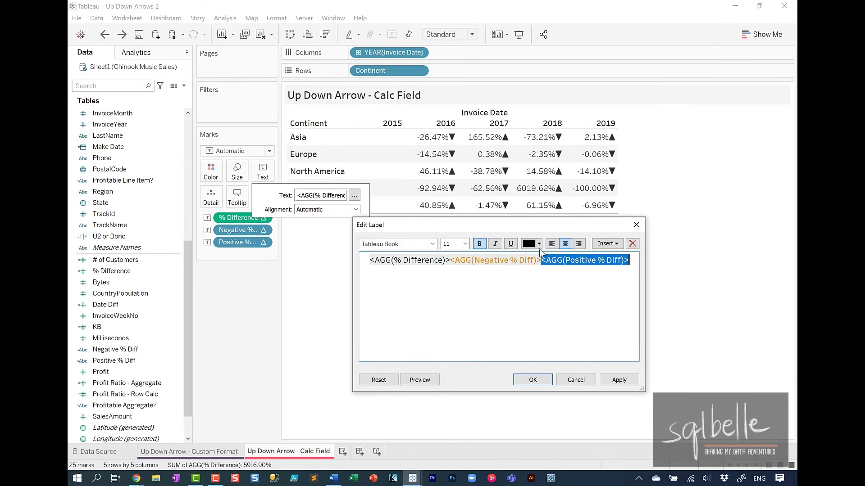
{"action": "left_click", "coordinate": [538, 243]}
{"action": "left_click", "coordinate": [586, 263]}
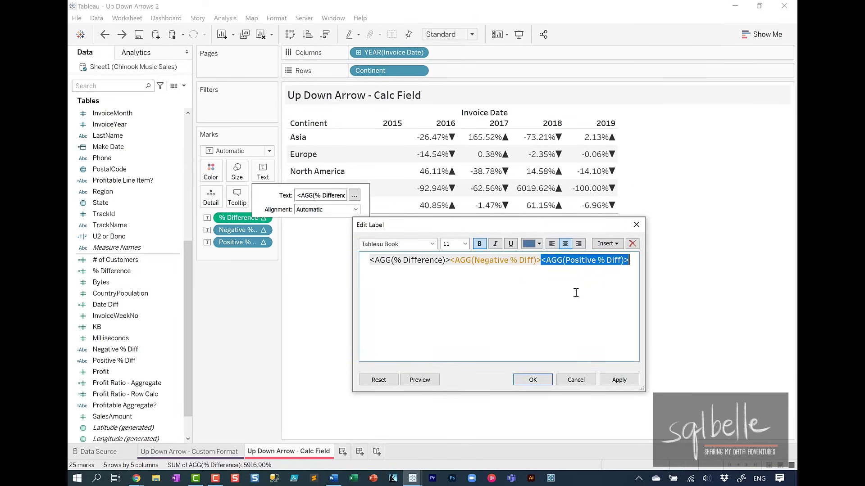
{"action": "left_click", "coordinate": [619, 380]}
{"action": "left_click", "coordinate": [533, 379]}
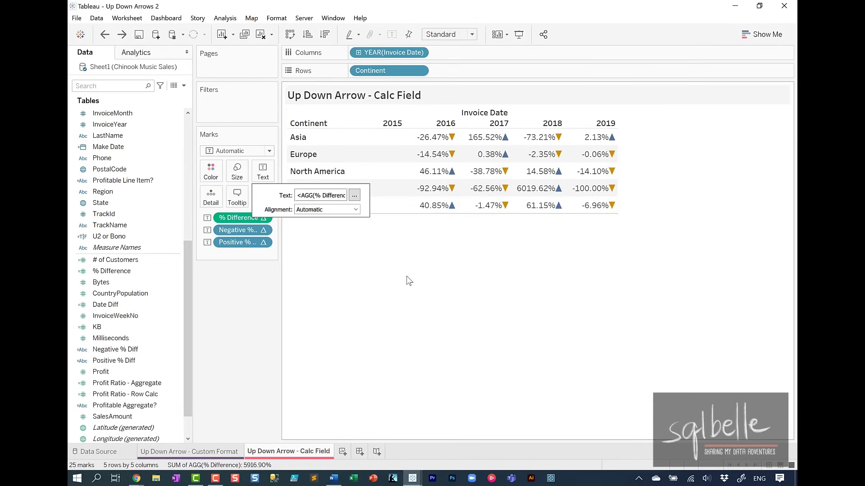
{"action": "left_click", "coordinate": [419, 265]}
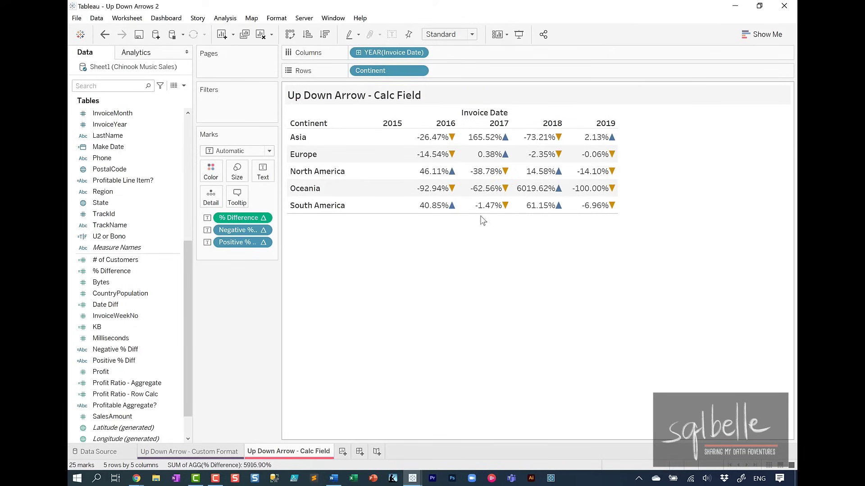
{"action": "mouse_move", "coordinate": [440, 175]}
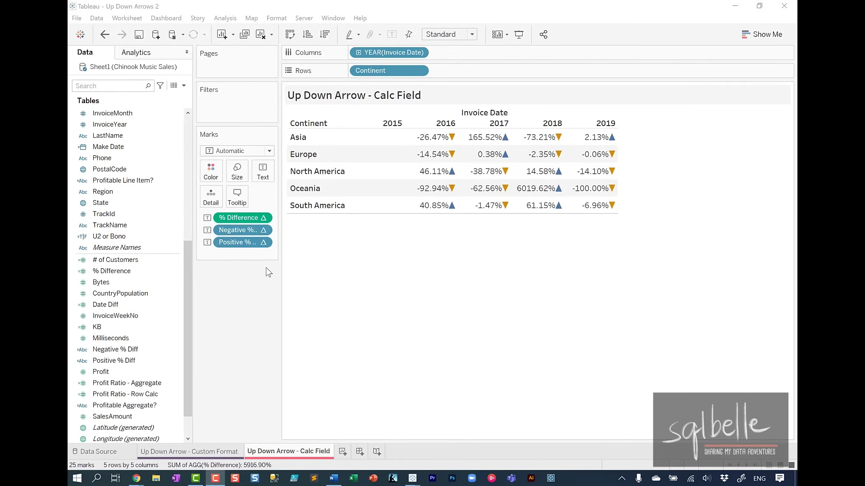
- In the tooltip, delete the 'Continent:' caption and enlarge the <Continent> field into a heading
{"action": "left_click", "coordinate": [237, 199]}
{"action": "left_click_drag", "start_coordinate": [306, 180], "coordinate": [256, 180]}
{"action": "key", "text": "BackSpace"}
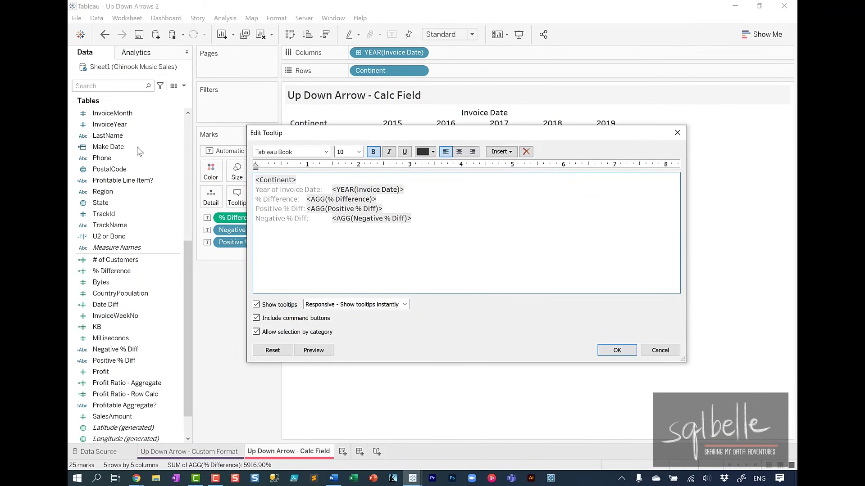
{"action": "left_click_drag", "start_coordinate": [323, 180], "coordinate": [255, 180]}
{"action": "left_click", "coordinate": [433, 152]}
{"action": "left_click", "coordinate": [423, 164]}
{"action": "left_click", "coordinate": [359, 152]}
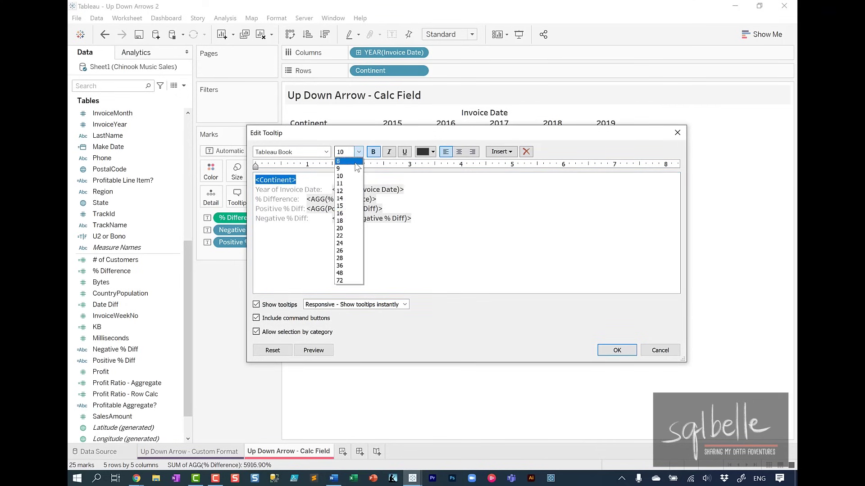
{"action": "left_click", "coordinate": [347, 218]}
- Rename the year caption to 'Profit change from previous year :' with the year field on its own line
{"action": "left_click", "coordinate": [327, 198]}
{"action": "left_click_drag", "start_coordinate": [327, 198], "coordinate": [238, 198]}
{"action": "type", "text": "Profit change fr"}
{"action": "type", "text": "om previous year :"}
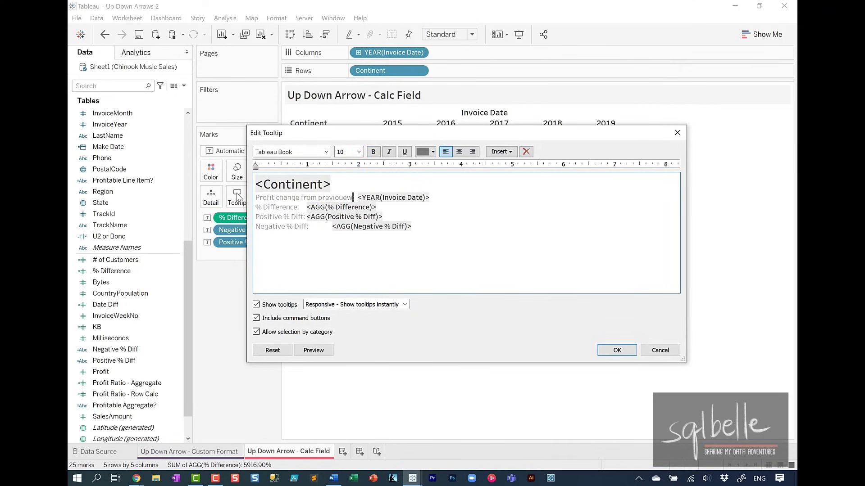
{"action": "key", "text": "Return"}
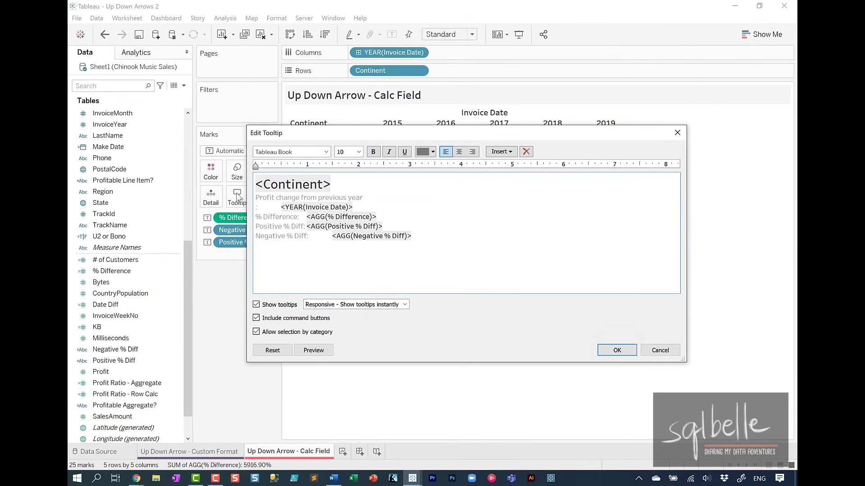
{"action": "key", "text": "Return"}
- Add a line under the heading with Positive % Diff, Negative % Diff and % Difference fields
{"action": "left_click_drag", "start_coordinate": [307, 226], "coordinate": [381, 226]}
{"action": "key", "text": "ctrl+c"}
{"action": "left_click", "coordinate": [256, 197]}
{"action": "key", "text": "ctrl+v"}
{"action": "left_click_drag", "start_coordinate": [307, 236], "coordinate": [332, 246]}
{"action": "key", "text": "ctrl+c"}
{"action": "left_click", "coordinate": [257, 198]}
{"action": "key", "text": "ctrl+v"}
{"action": "key", "text": "ctrl+c"}
{"action": "left_click", "coordinate": [332, 197]}
{"action": "key", "text": "ctrl+v"}
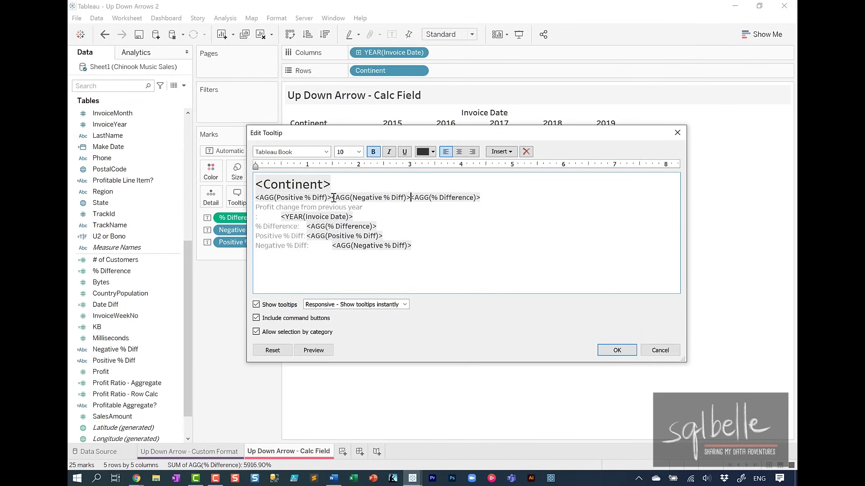
- Make the arrow line 14pt, with the up arrow field blue and the down arrow field orange
{"action": "left_click_drag", "start_coordinate": [480, 197], "coordinate": [255, 198]}
{"action": "left_click", "coordinate": [359, 151]}
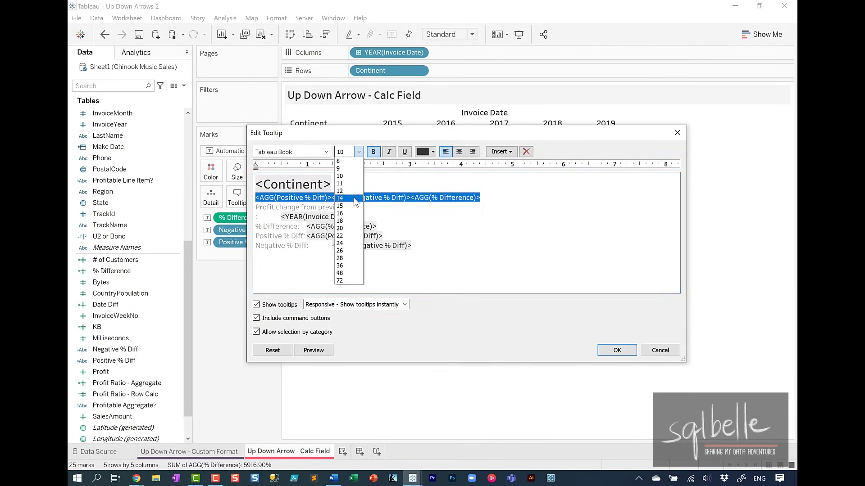
{"action": "left_click", "coordinate": [366, 202]}
{"action": "left_click_drag", "start_coordinate": [366, 202], "coordinate": [255, 200]}
{"action": "left_click", "coordinate": [432, 151]}
{"action": "left_click", "coordinate": [467, 167]}
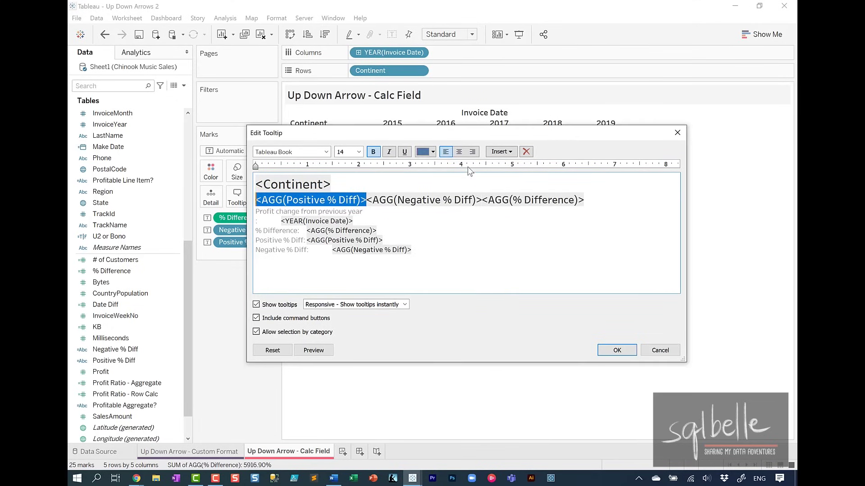
{"action": "key", "text": "Left"}
{"action": "left_click_drag", "start_coordinate": [369, 200], "coordinate": [482, 200]}
{"action": "left_click", "coordinate": [433, 152]}
{"action": "left_click", "coordinate": [456, 168]}
{"action": "left_click_drag", "start_coordinate": [416, 270], "coordinate": [255, 211]}
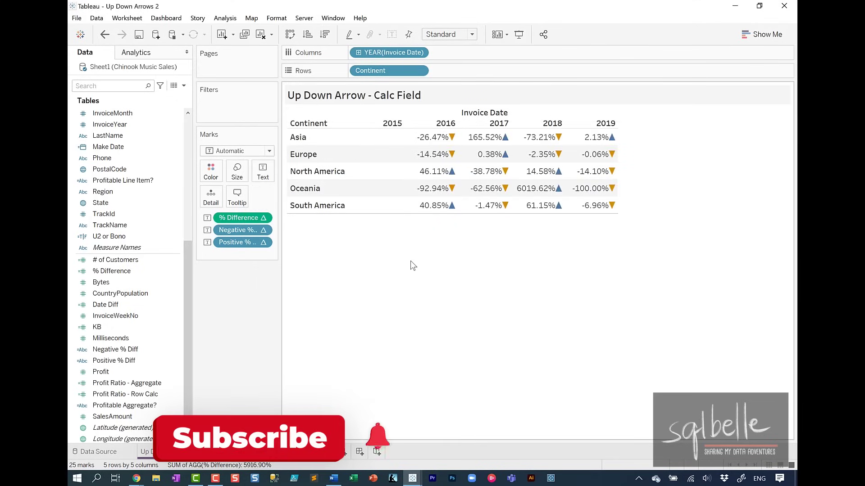